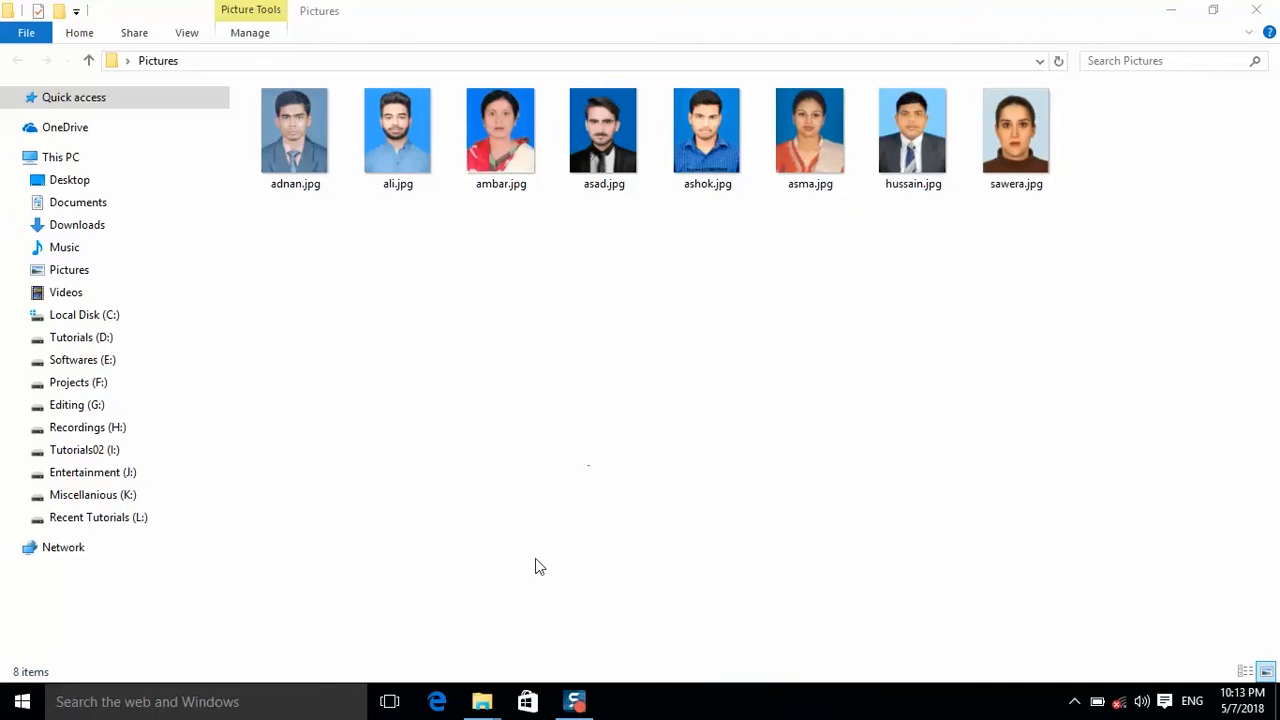
Bring up the Softwares (E:) folder to examine the PhotoScape setup file, and minimize both open folder windows.
mouse_move(491, 703)
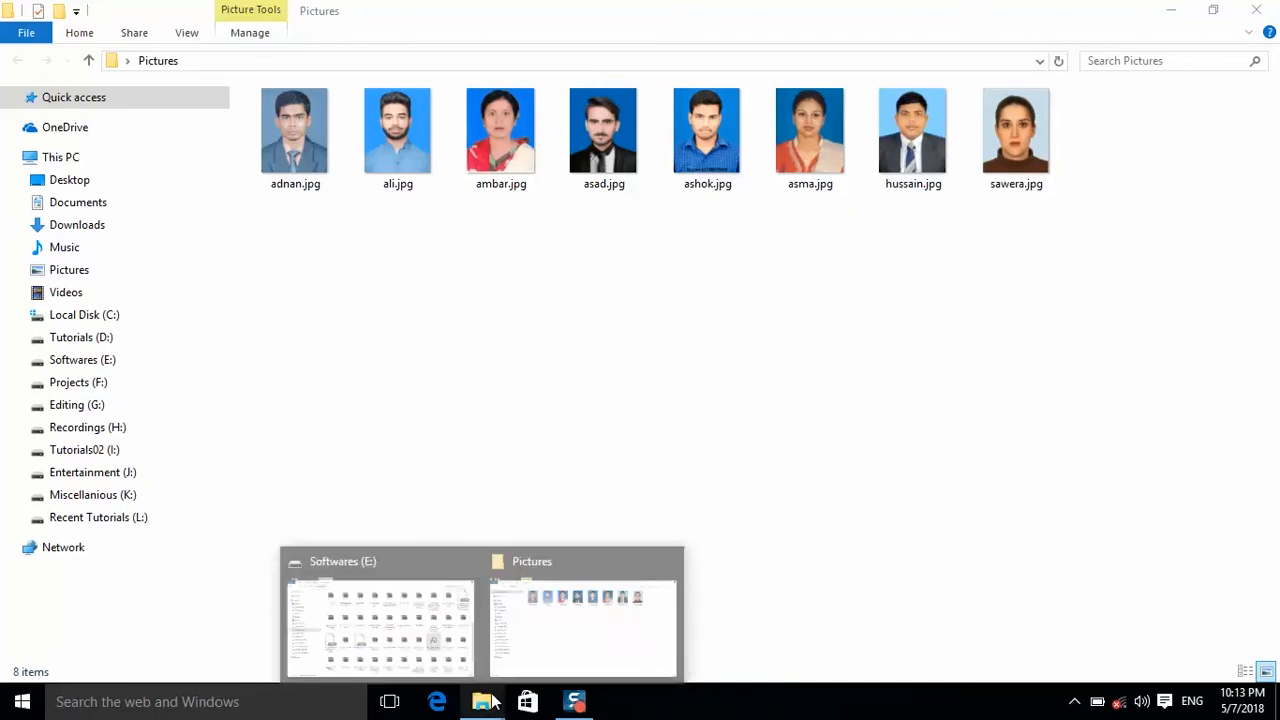
click(447, 662)
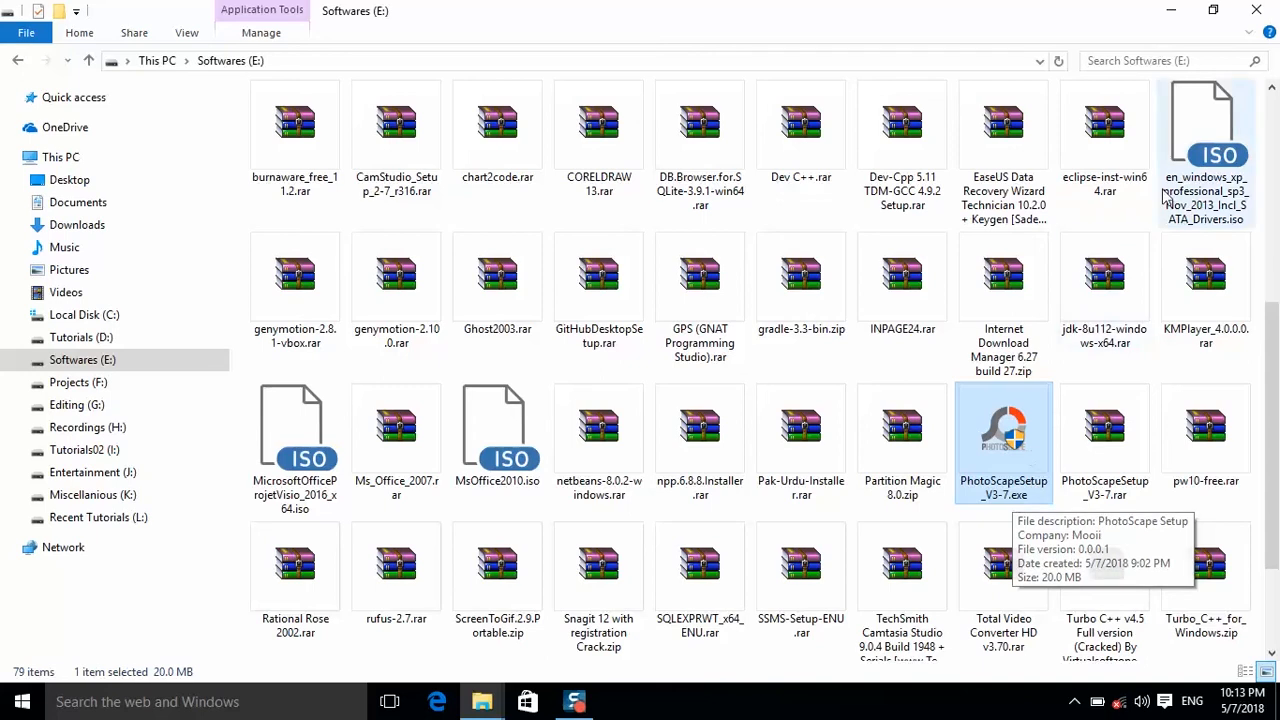
click(1168, 17)
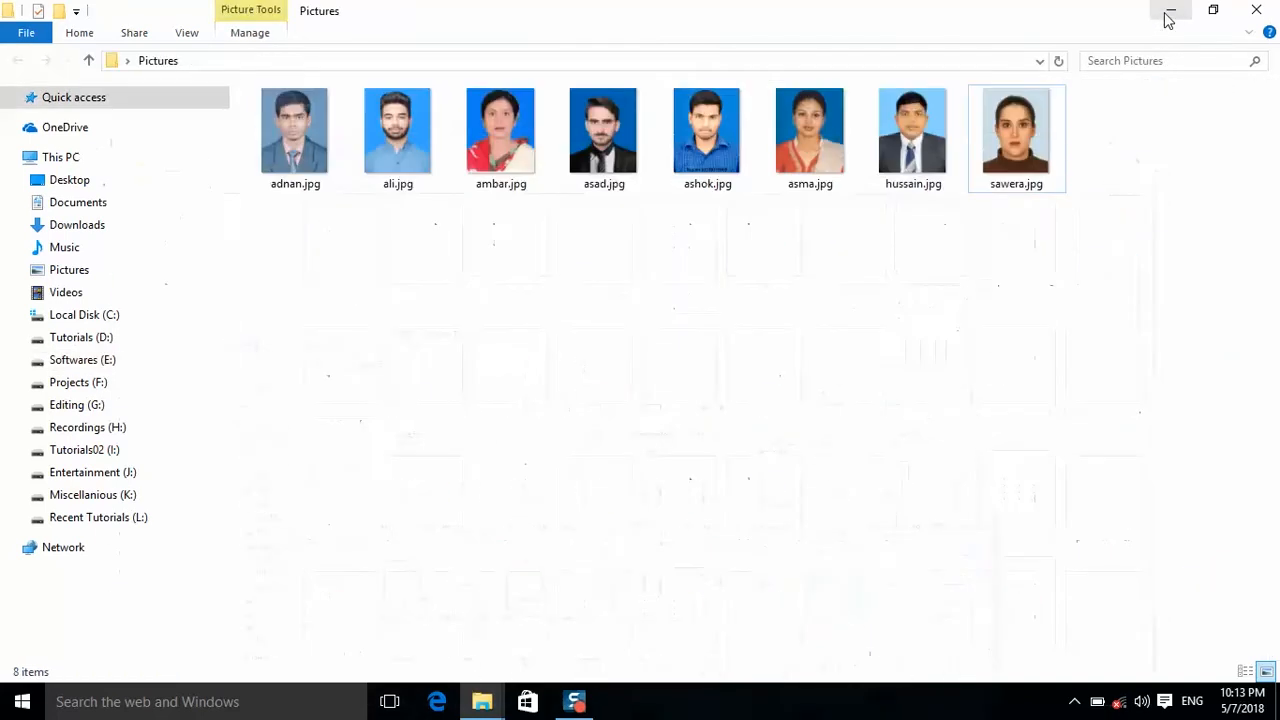
click(1163, 17)
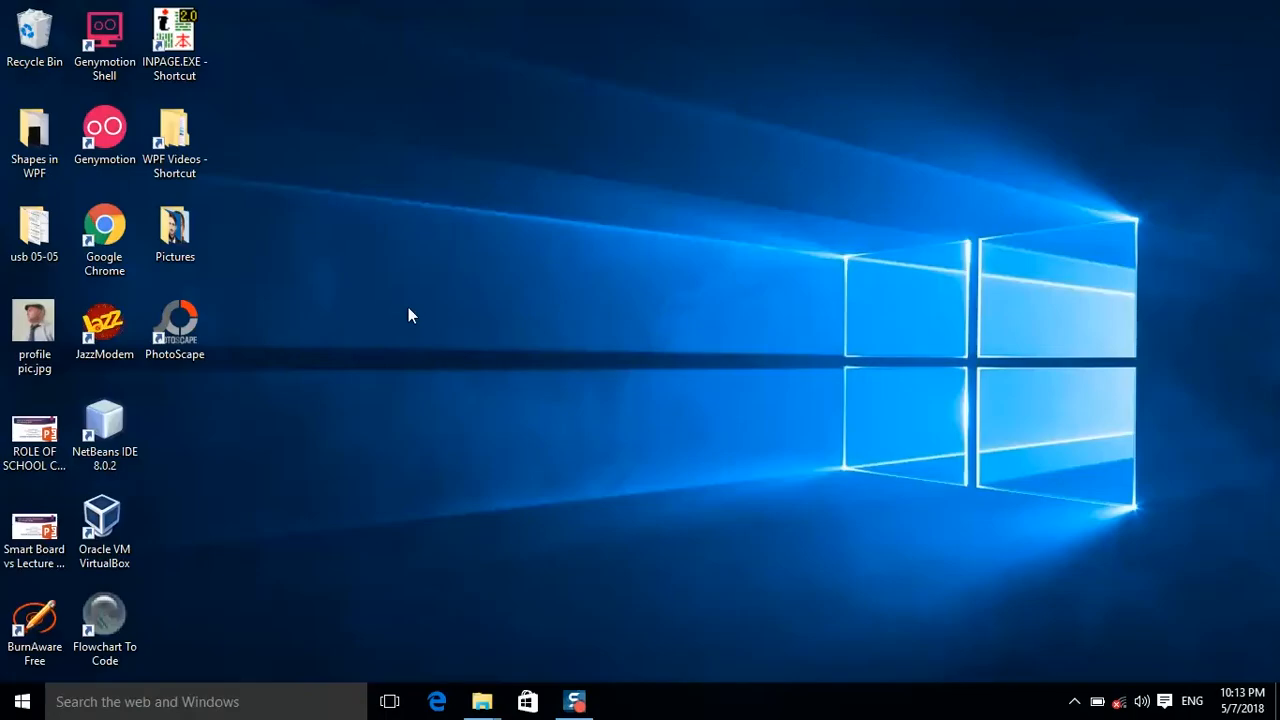
Open the Pictures folder from the desktop and list its photos with details to examine their file sizes.
double_click(184, 238)
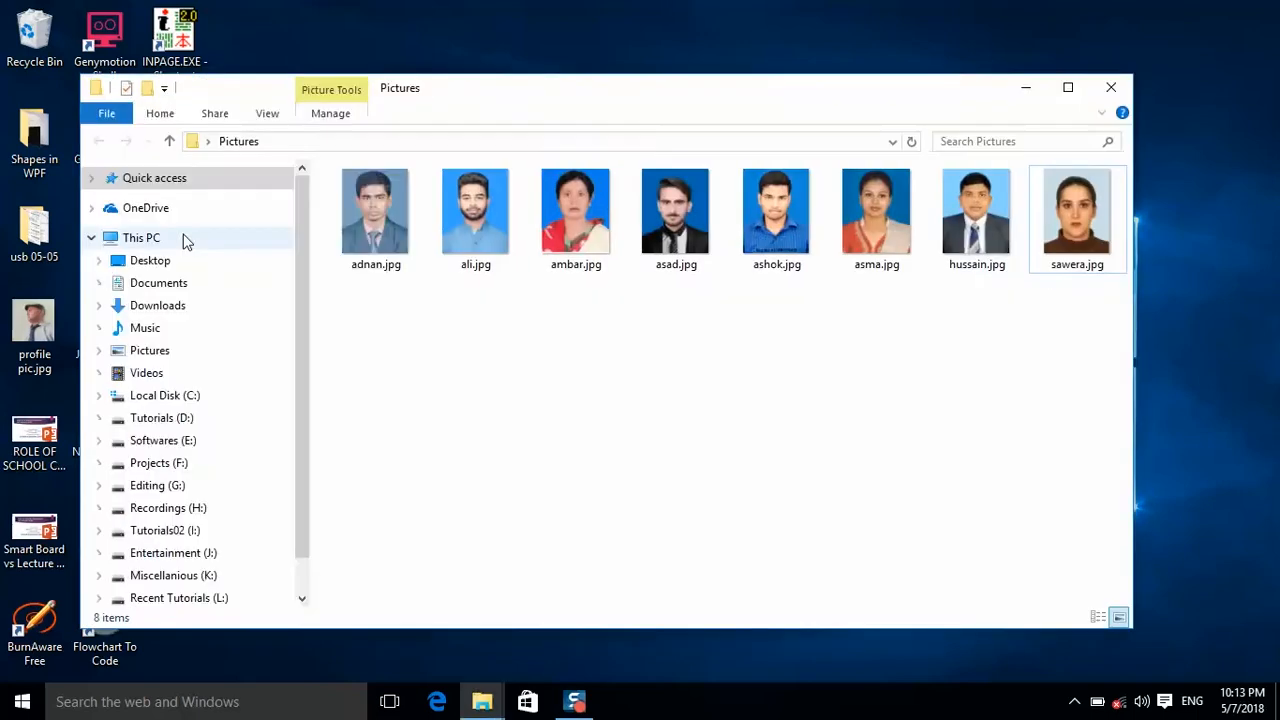
click(1070, 90)
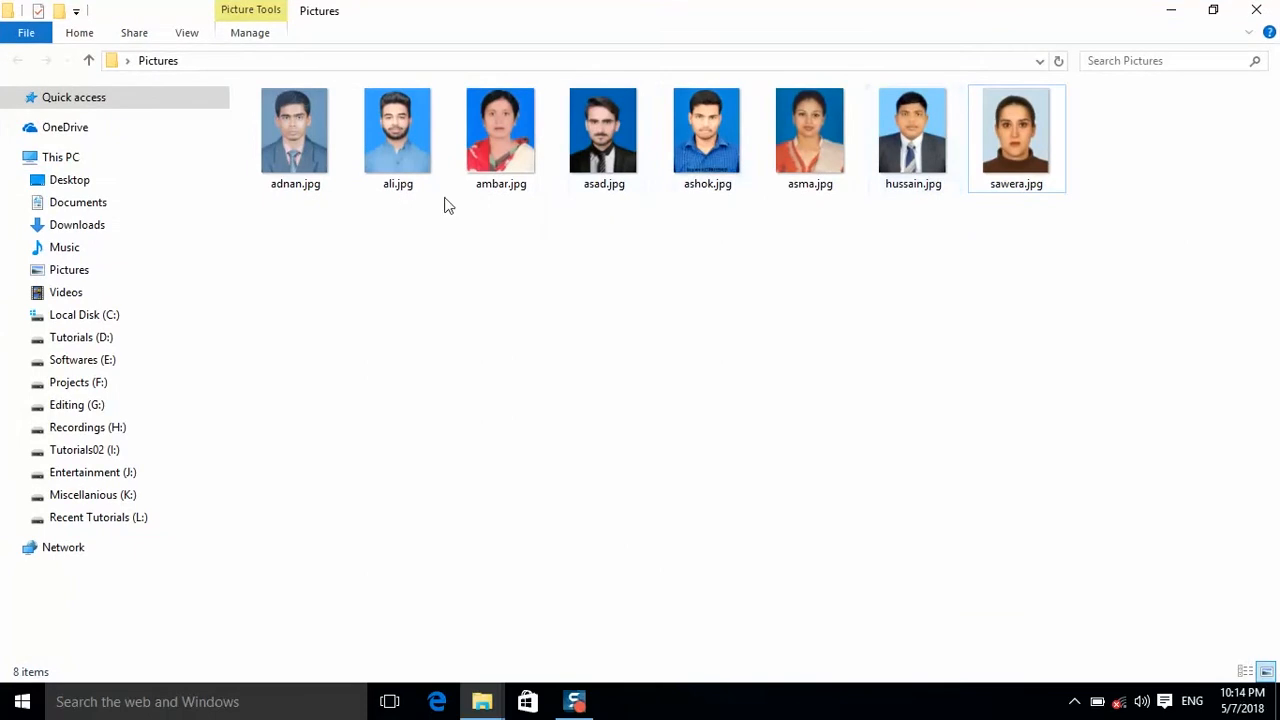
click(1244, 672)
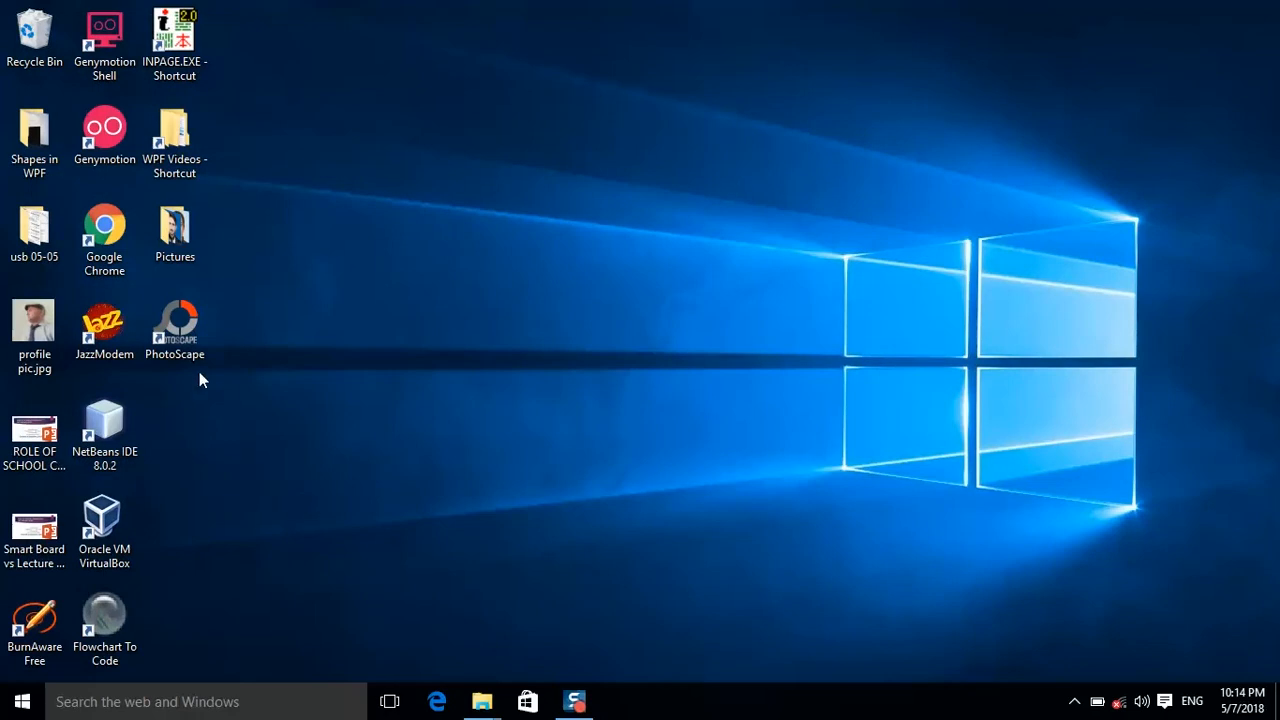
Launch PhotoScape's Batch Editor and add all the photos from the desktop's Pictures folder.
double_click(190, 340)
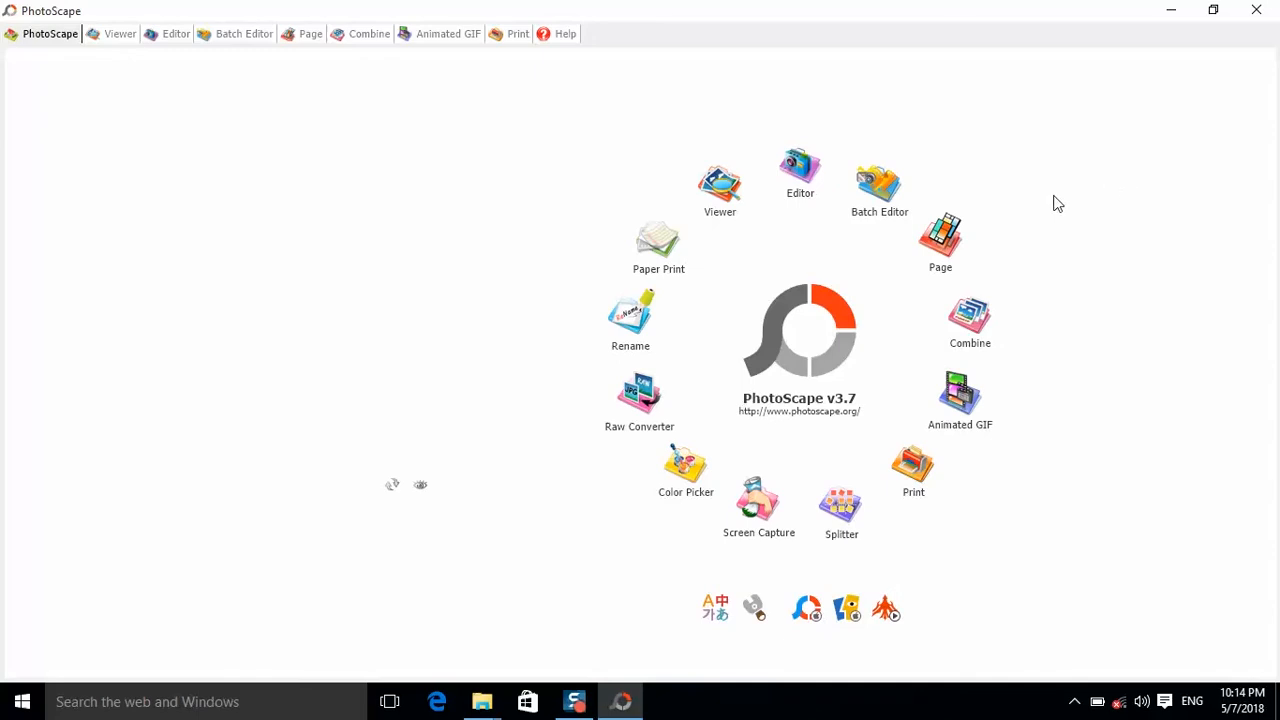
click(879, 202)
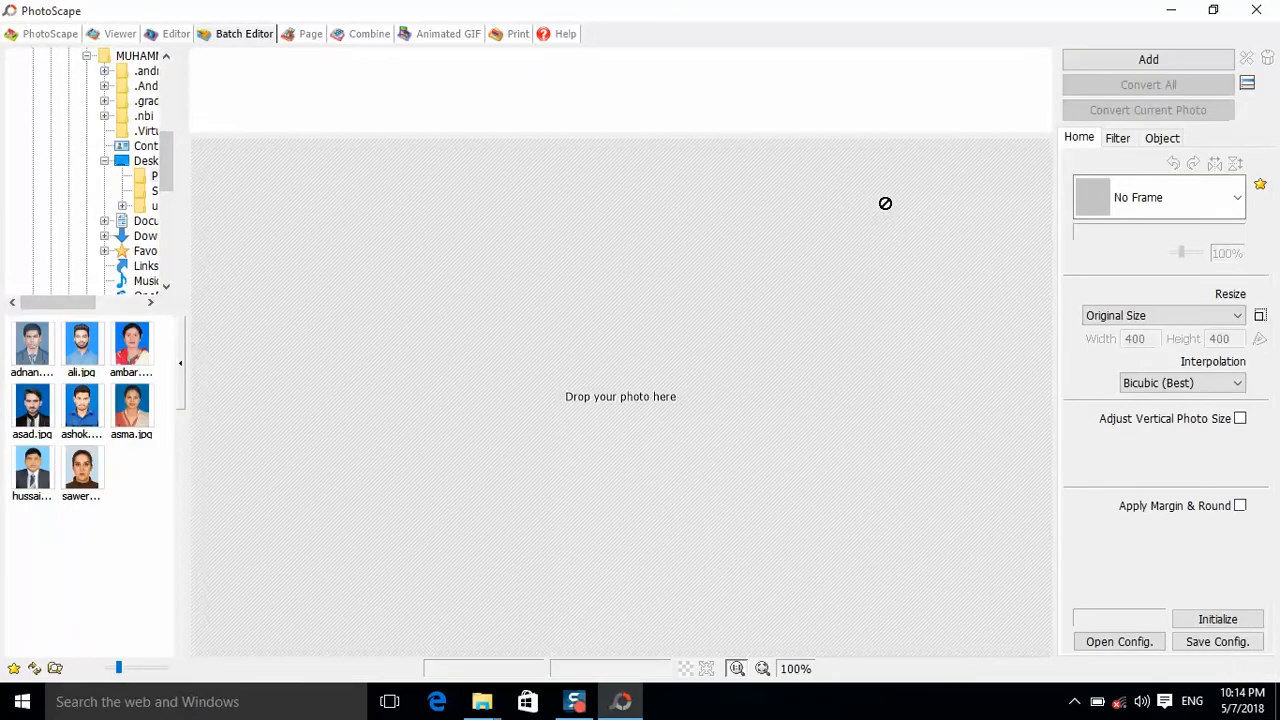
click(1146, 62)
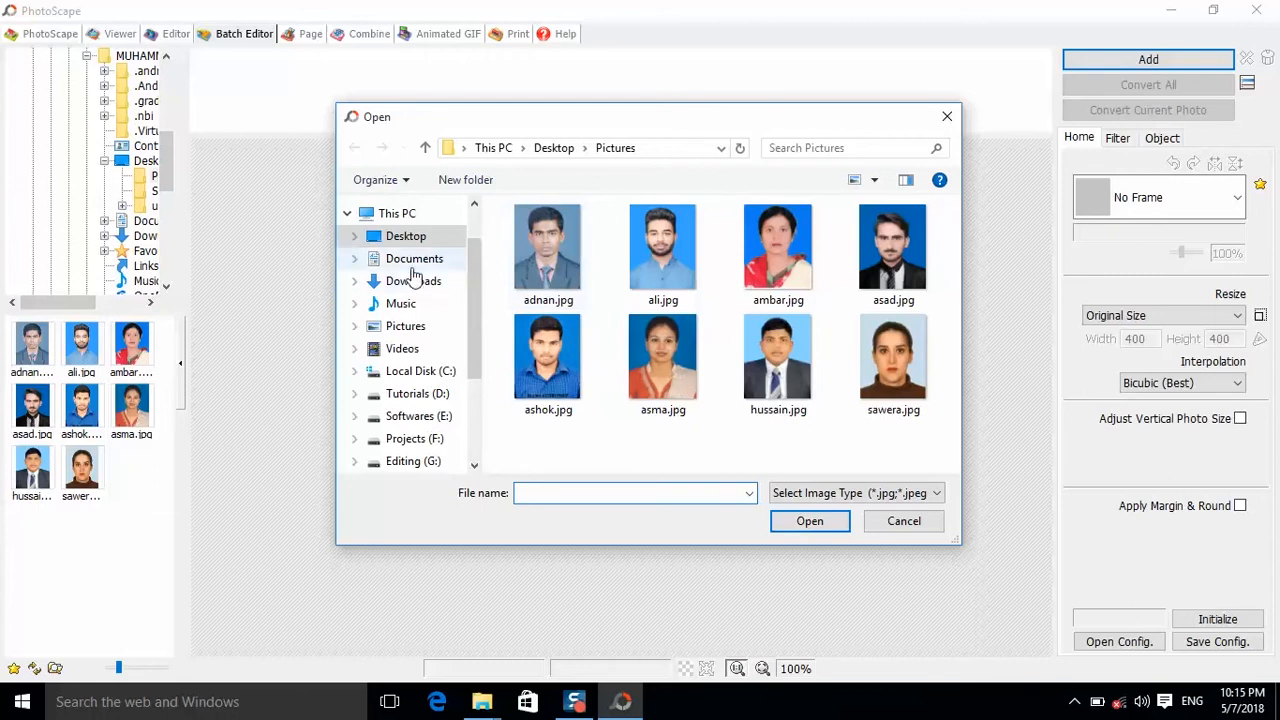
click(405, 240)
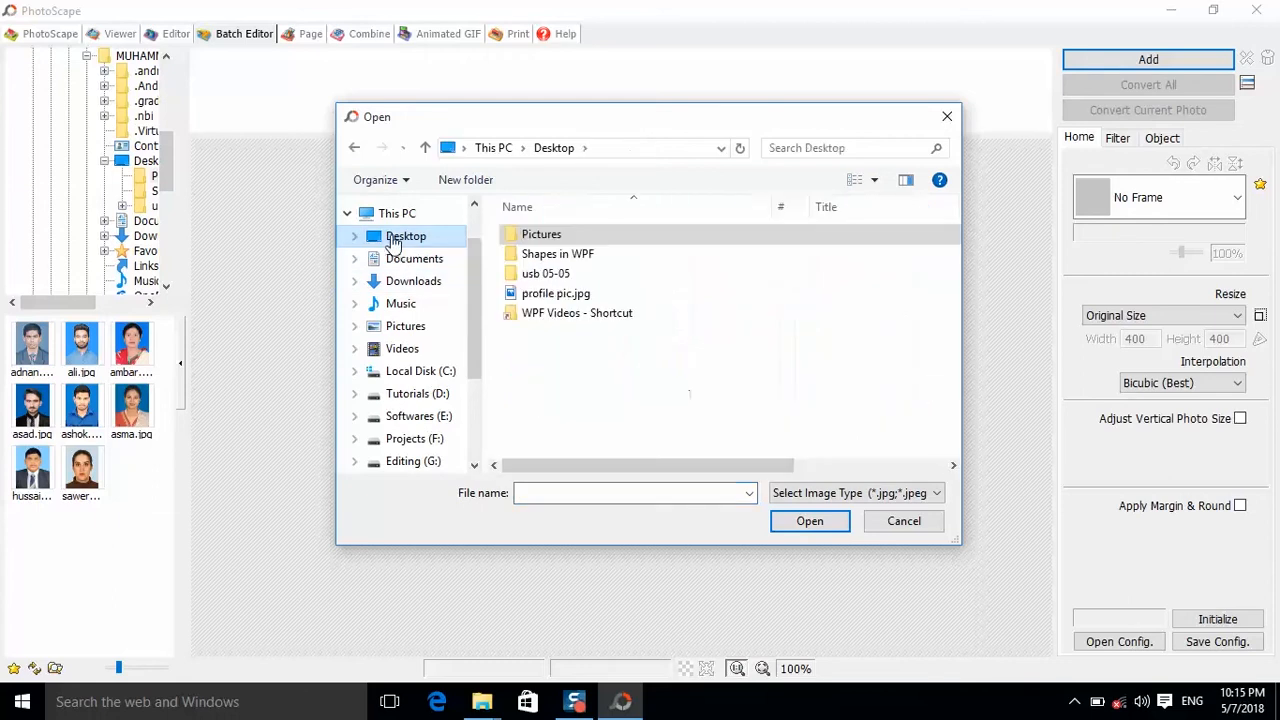
double_click(545, 240)
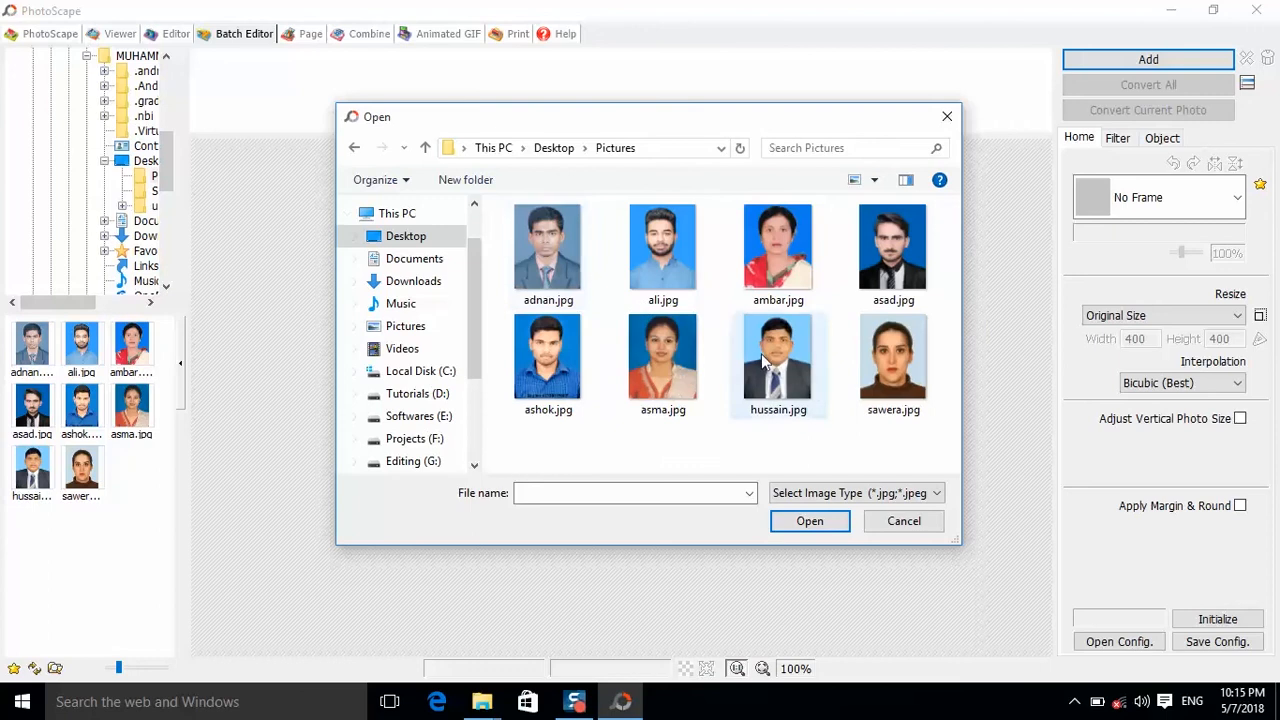
click(815, 388)
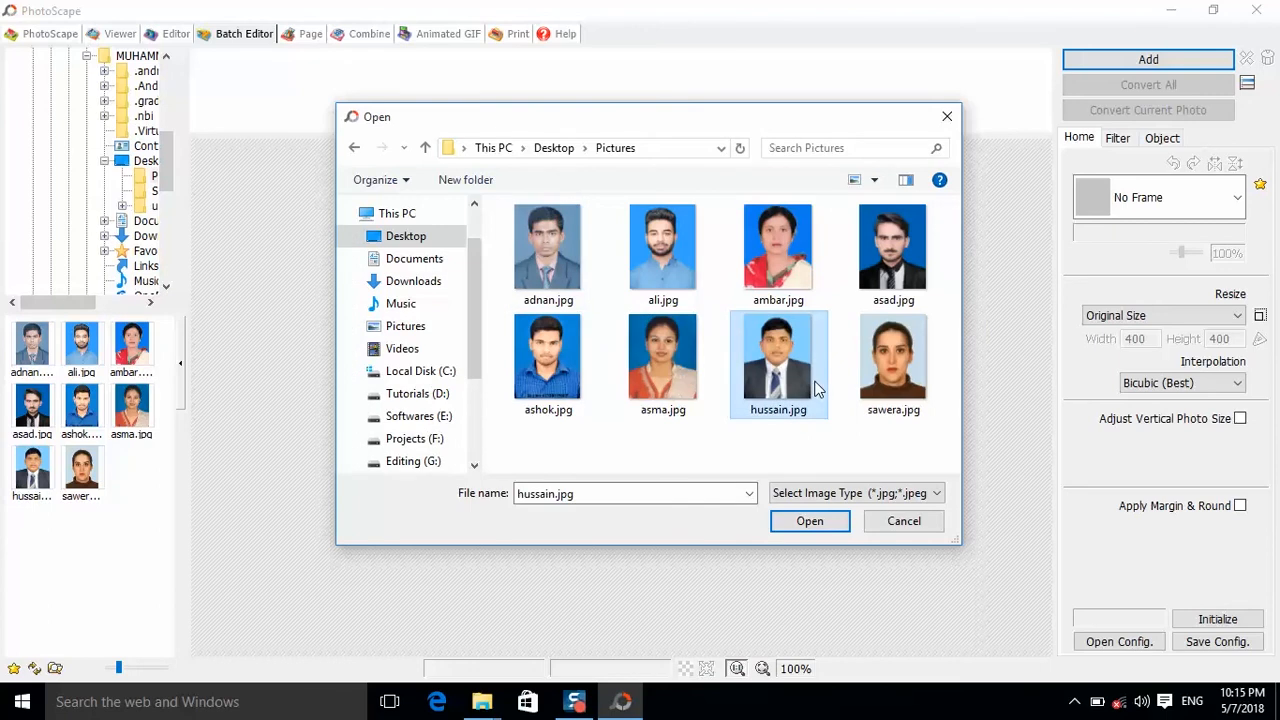
key(ctrl+a)
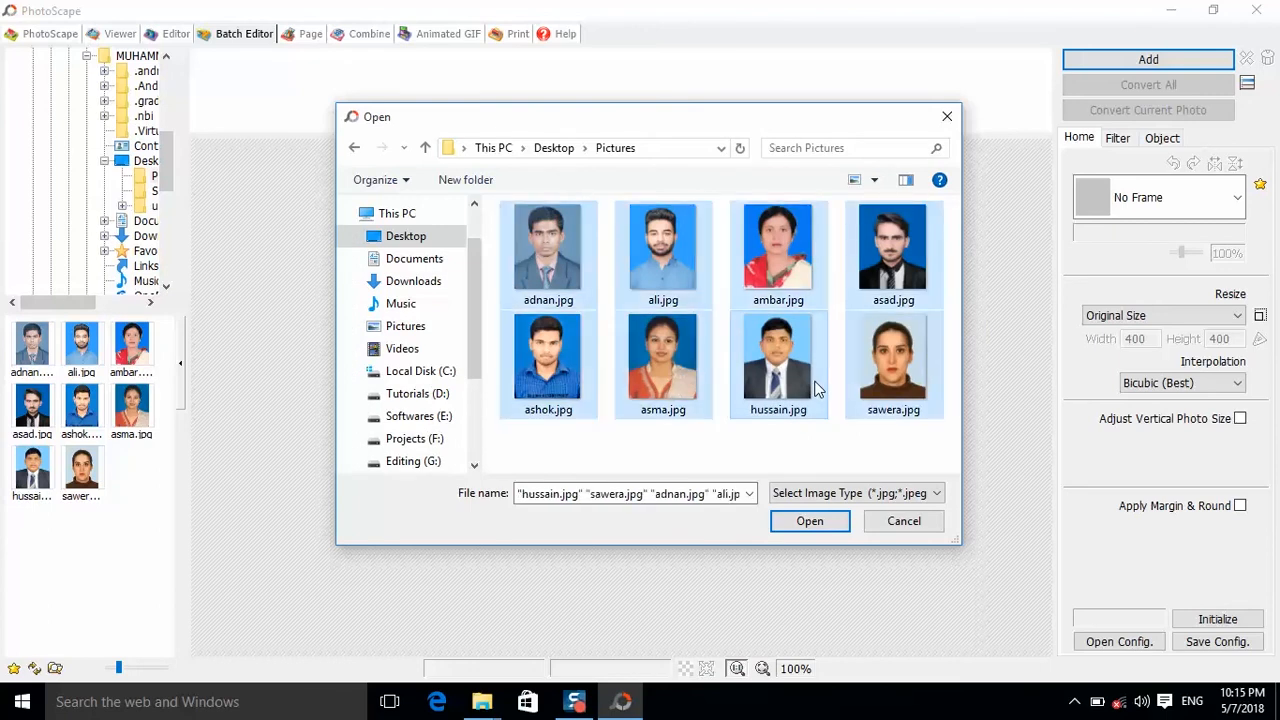
click(808, 522)
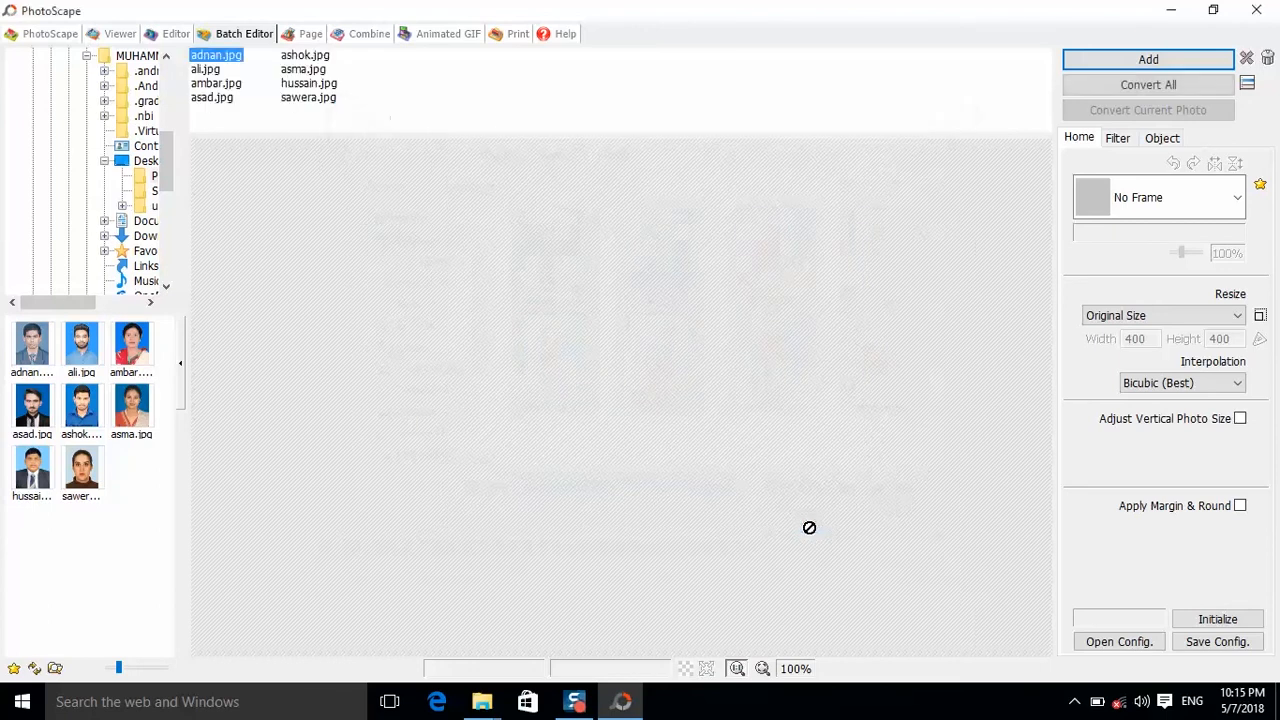
Preview two of the added photos and set the batch resize to reduce the longer length to 150 px.
click(304, 70)
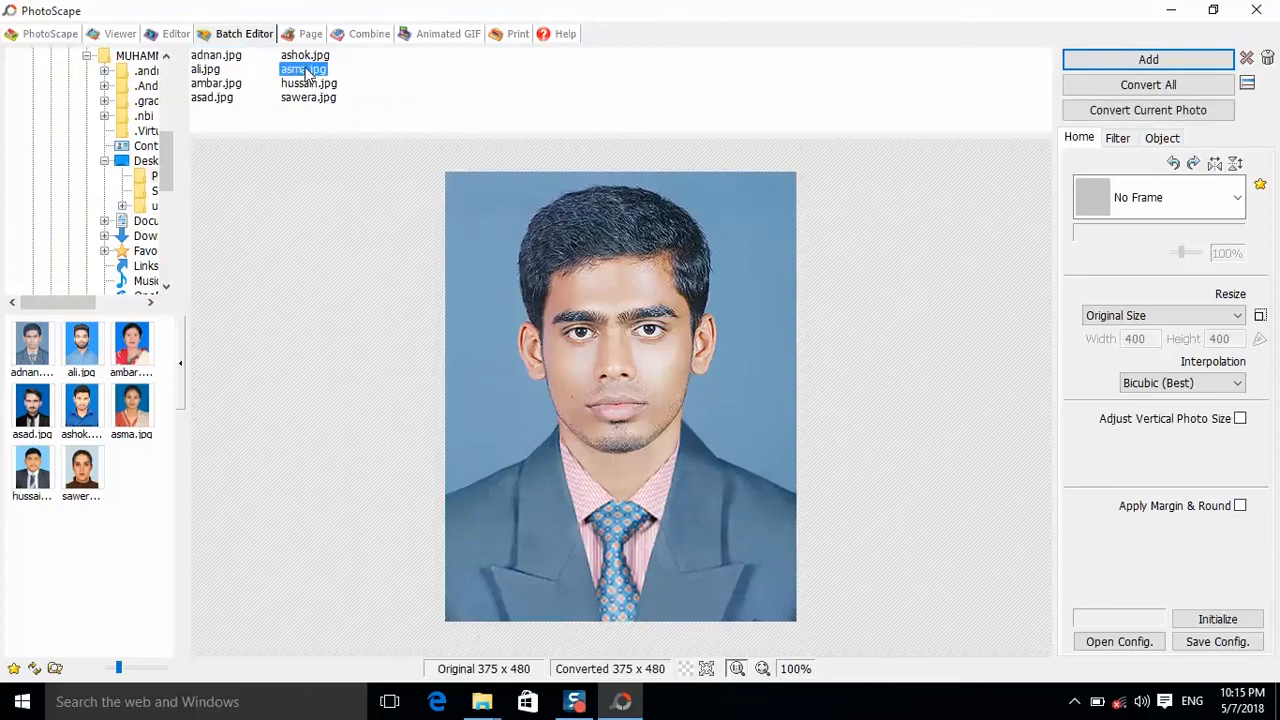
click(307, 85)
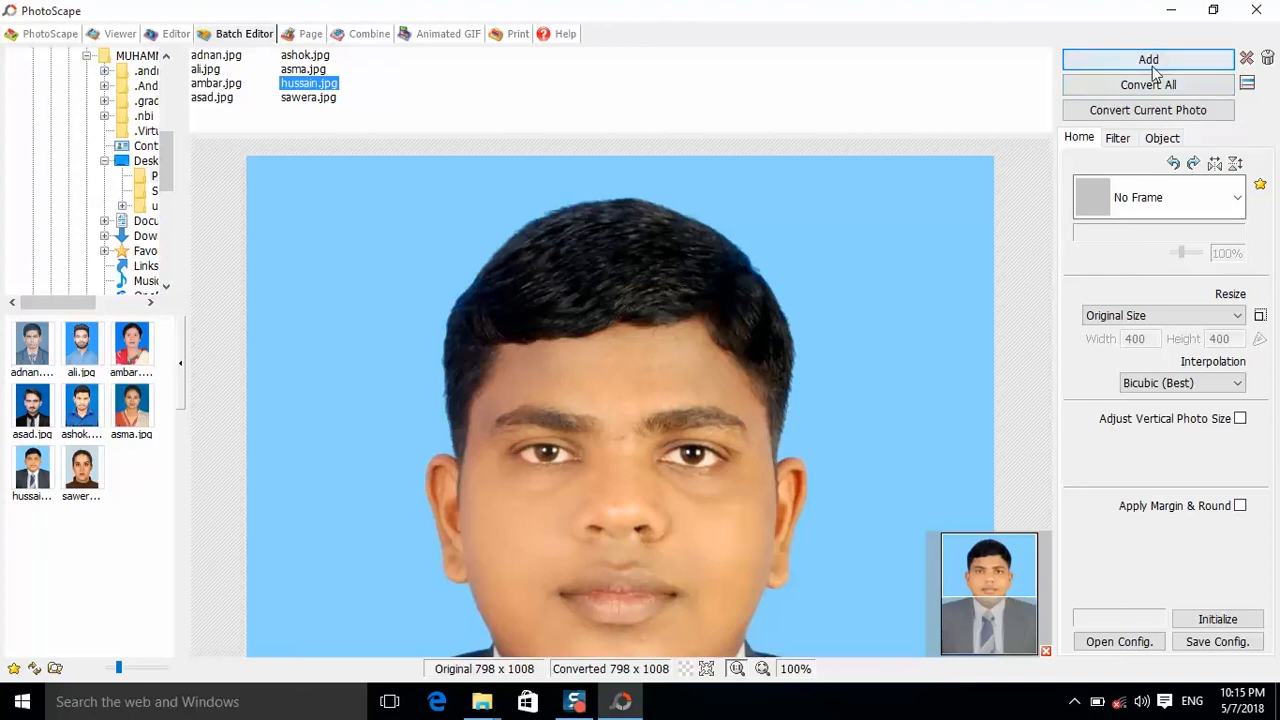
click(1260, 317)
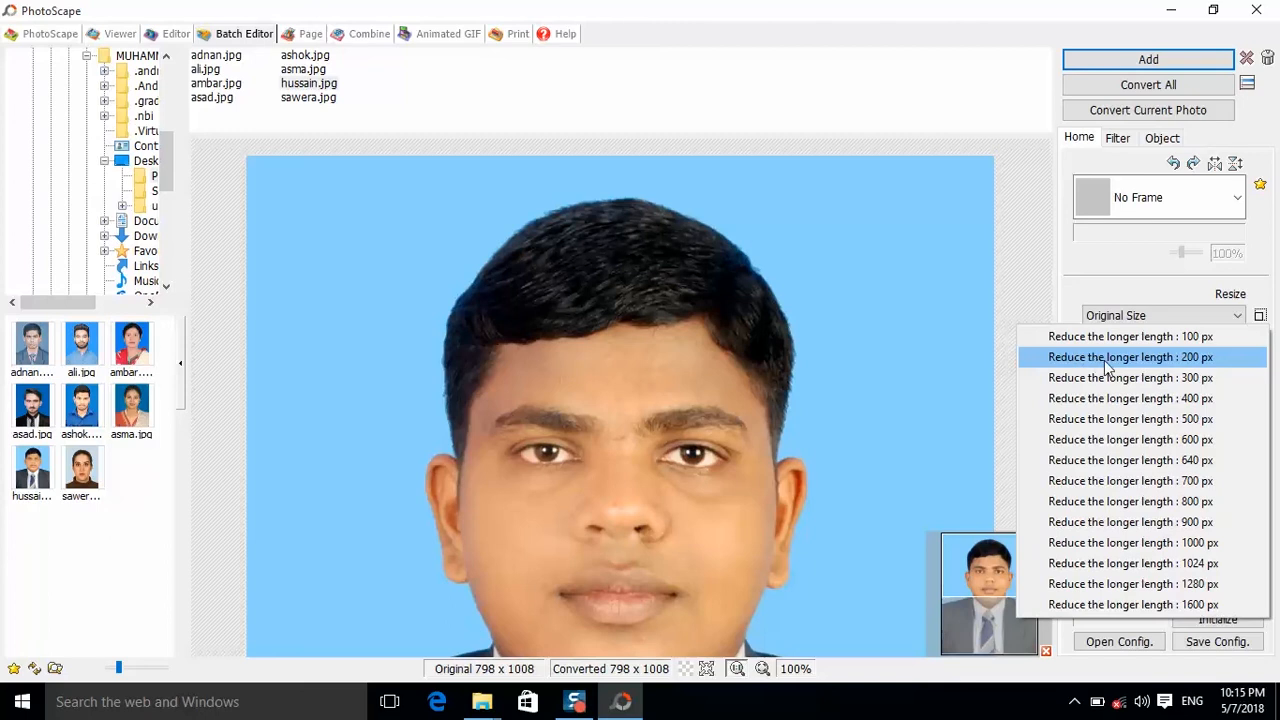
click(1178, 358)
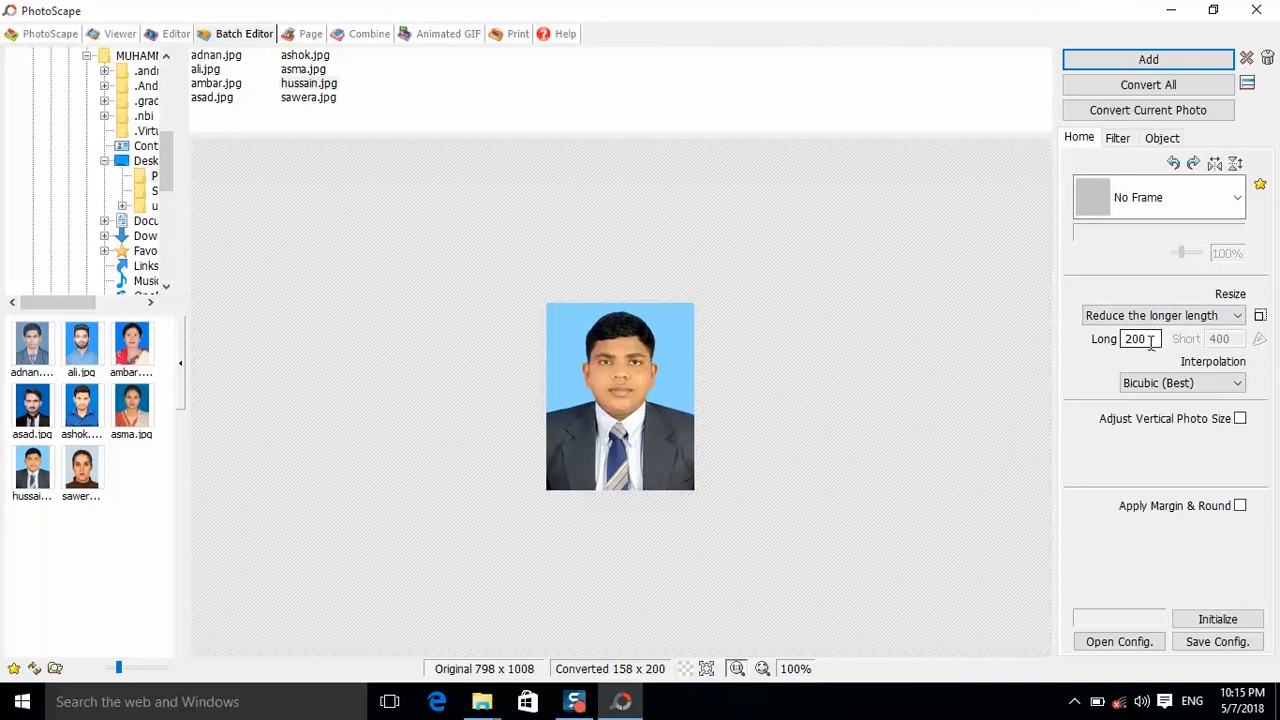
drag(1150, 342, 1124, 345)
text(150)
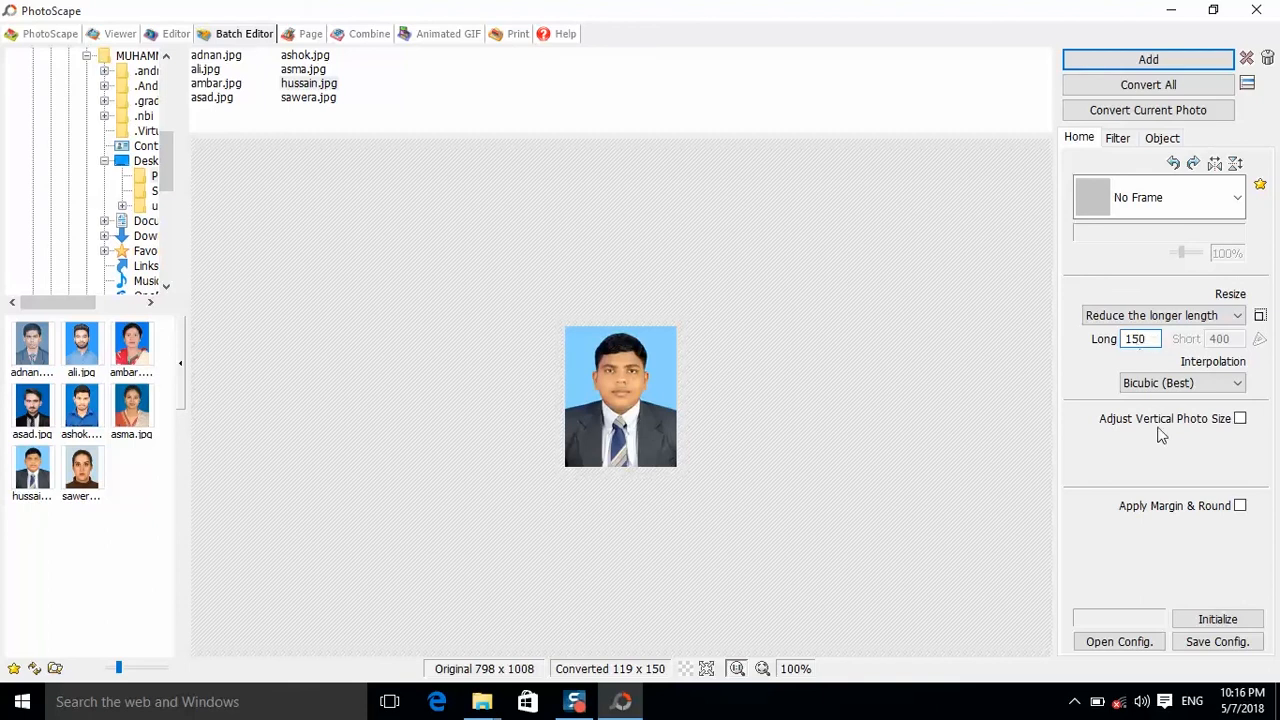
Convert all photos, saving them under the same names in the Desktop\Pictures\output folder in original format at JPEG quality 95.
click(1147, 87)
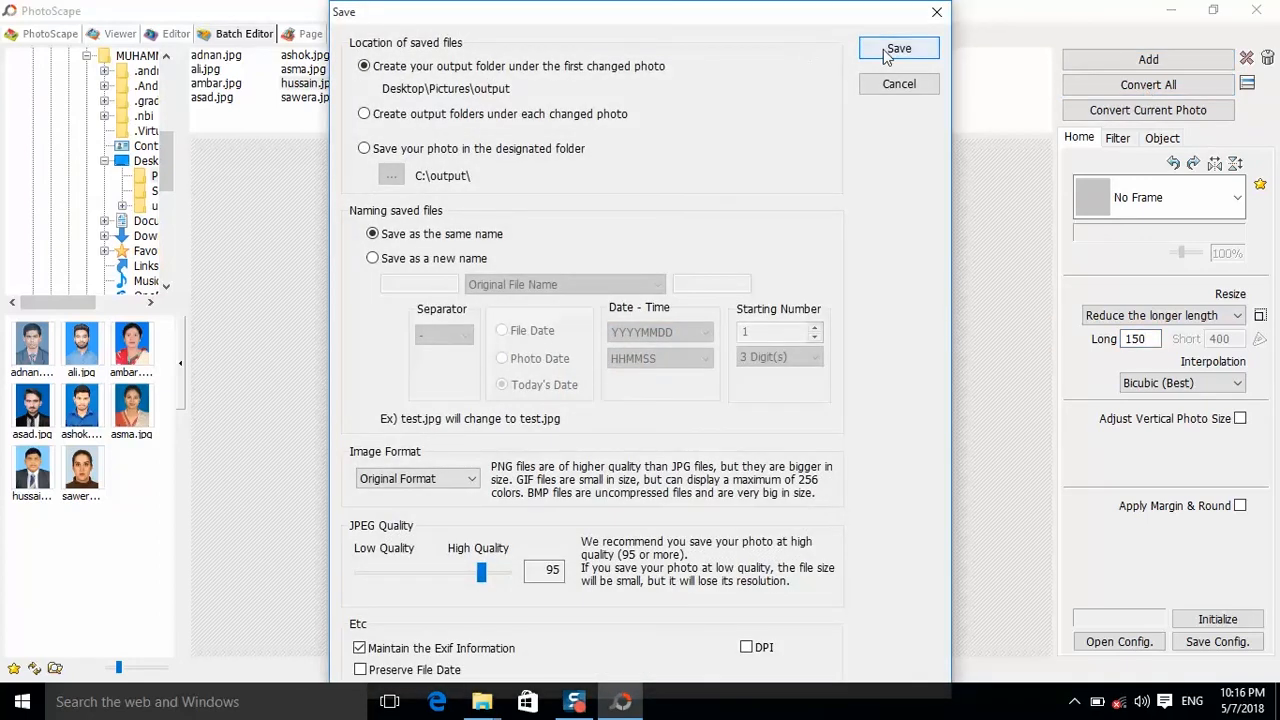
click(883, 49)
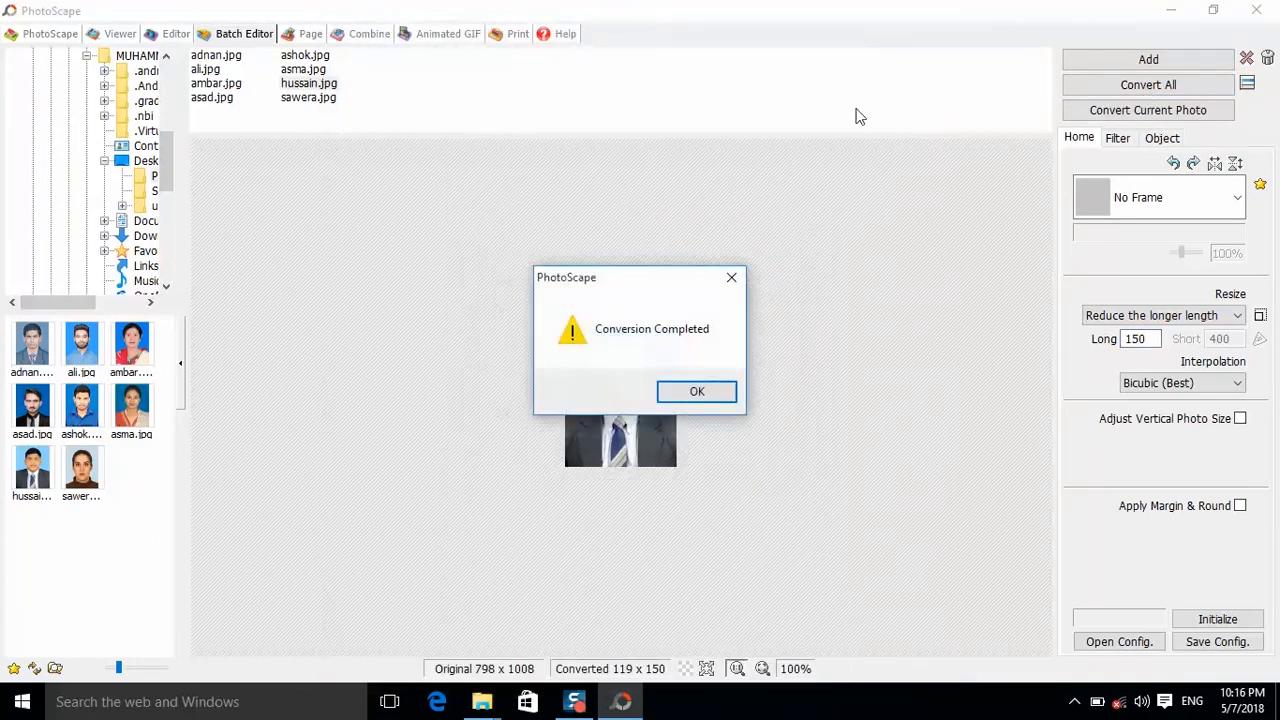
click(697, 393)
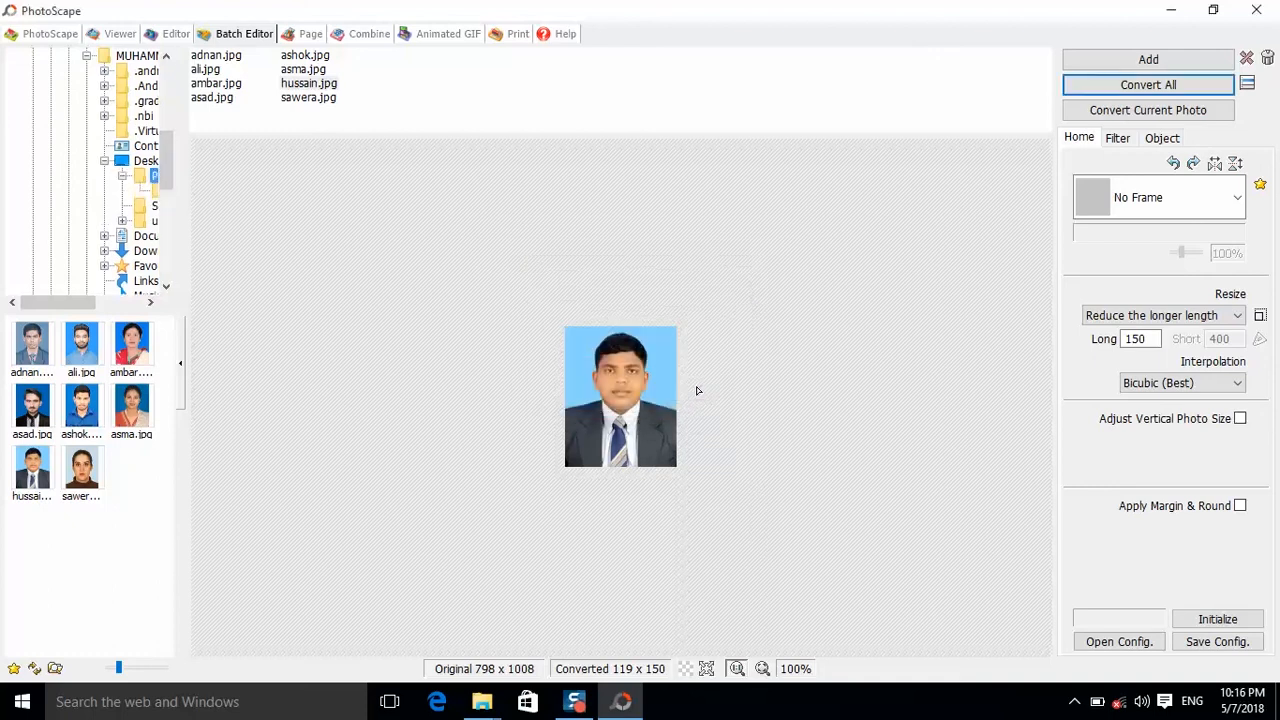
Switch to File Explorer and compare the file sizes of the converted photos in output with the originals in Pictures, using the details view.
click(1172, 12)
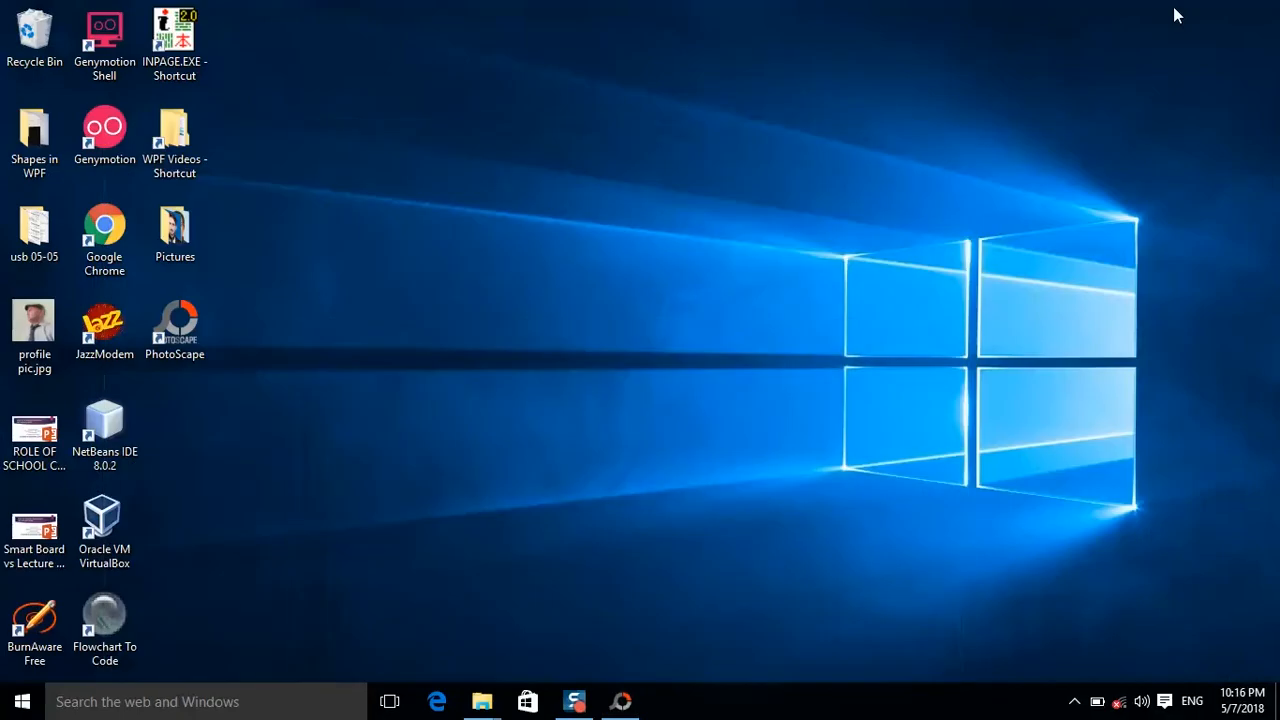
double_click(187, 249)
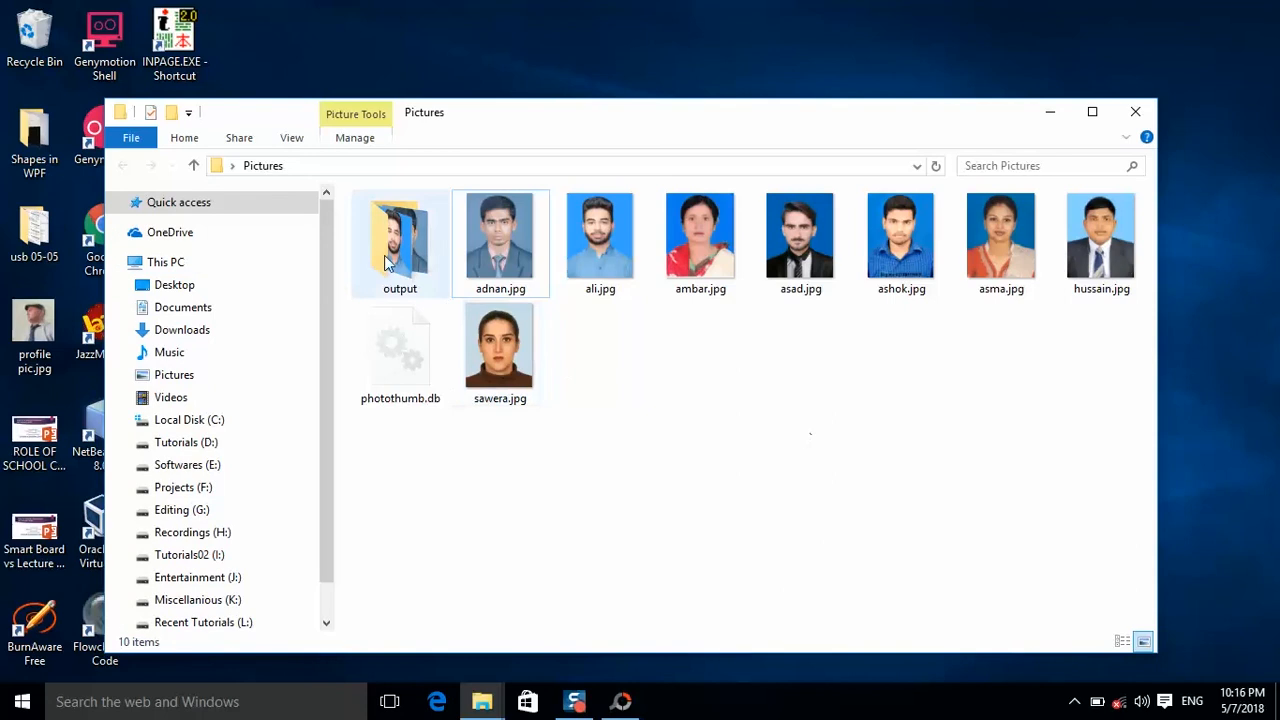
click(1094, 113)
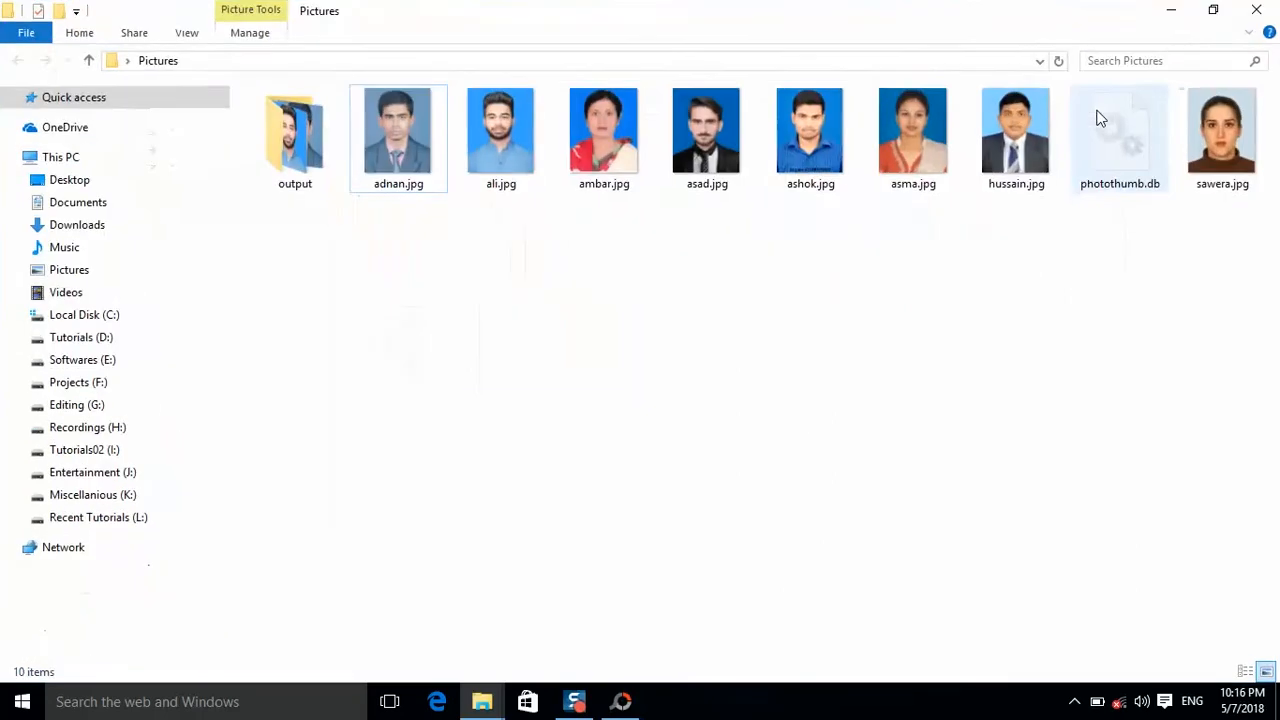
double_click(294, 130)
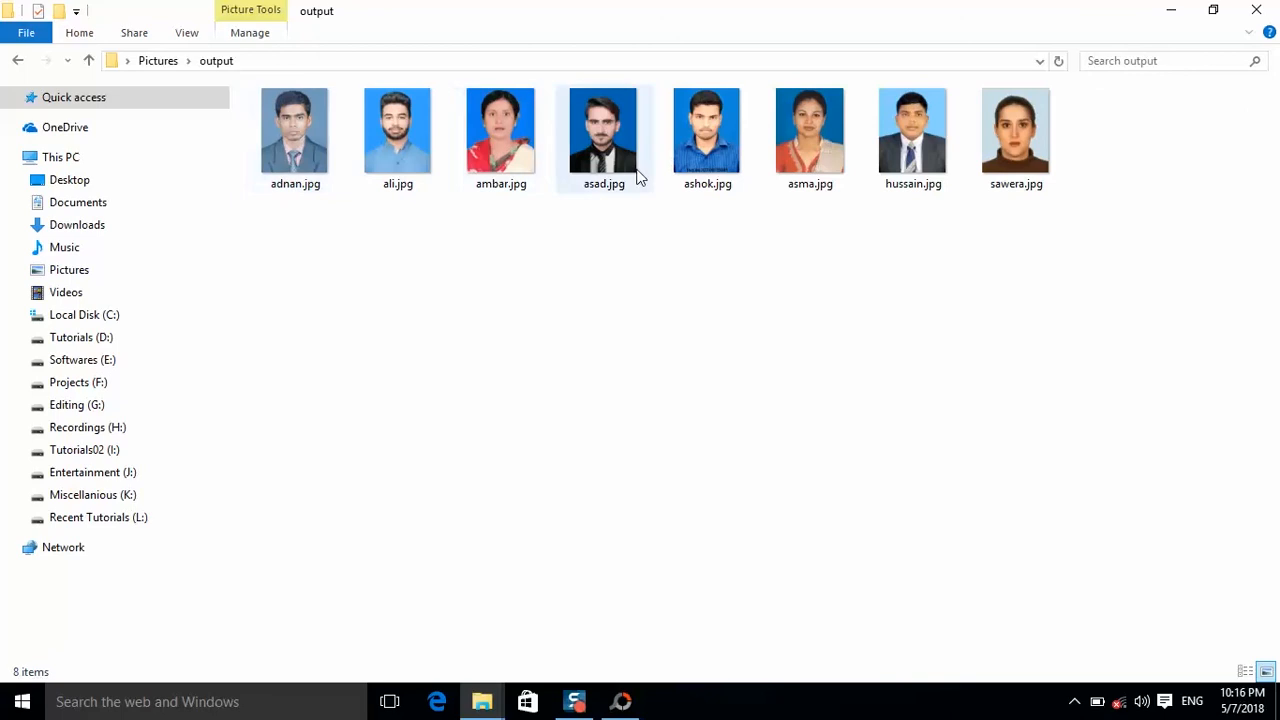
click(1244, 673)
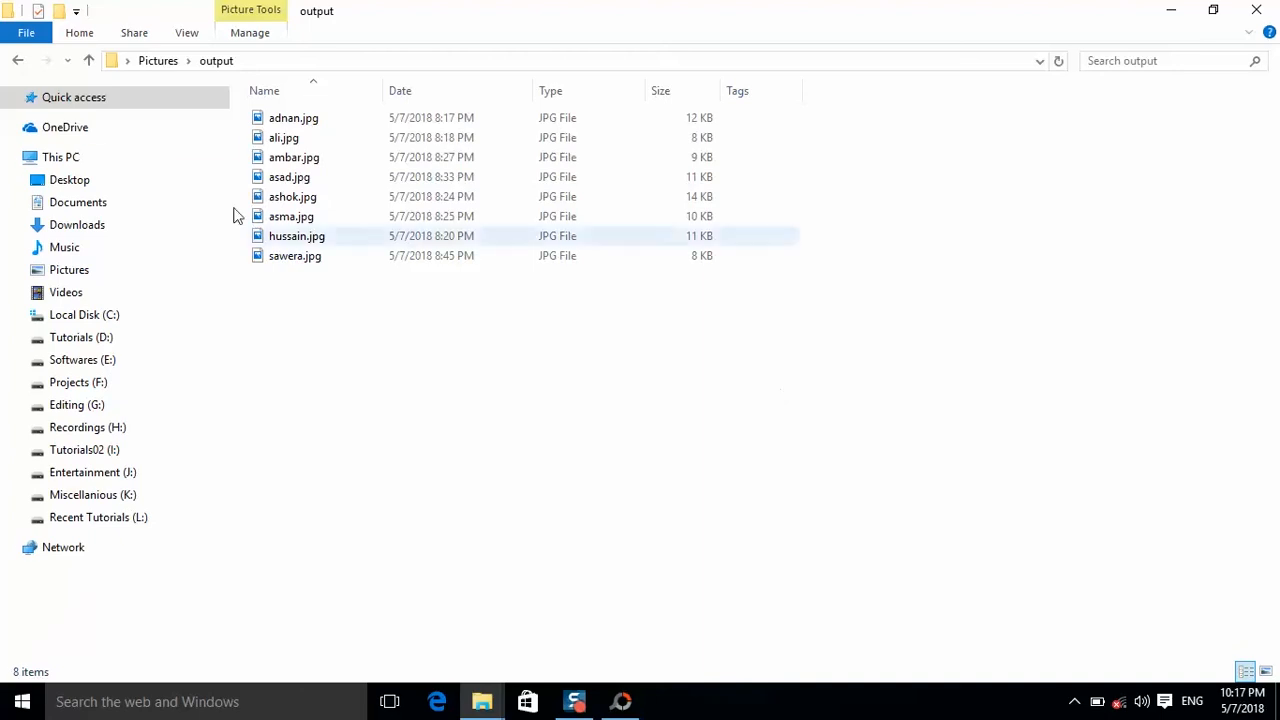
click(89, 62)
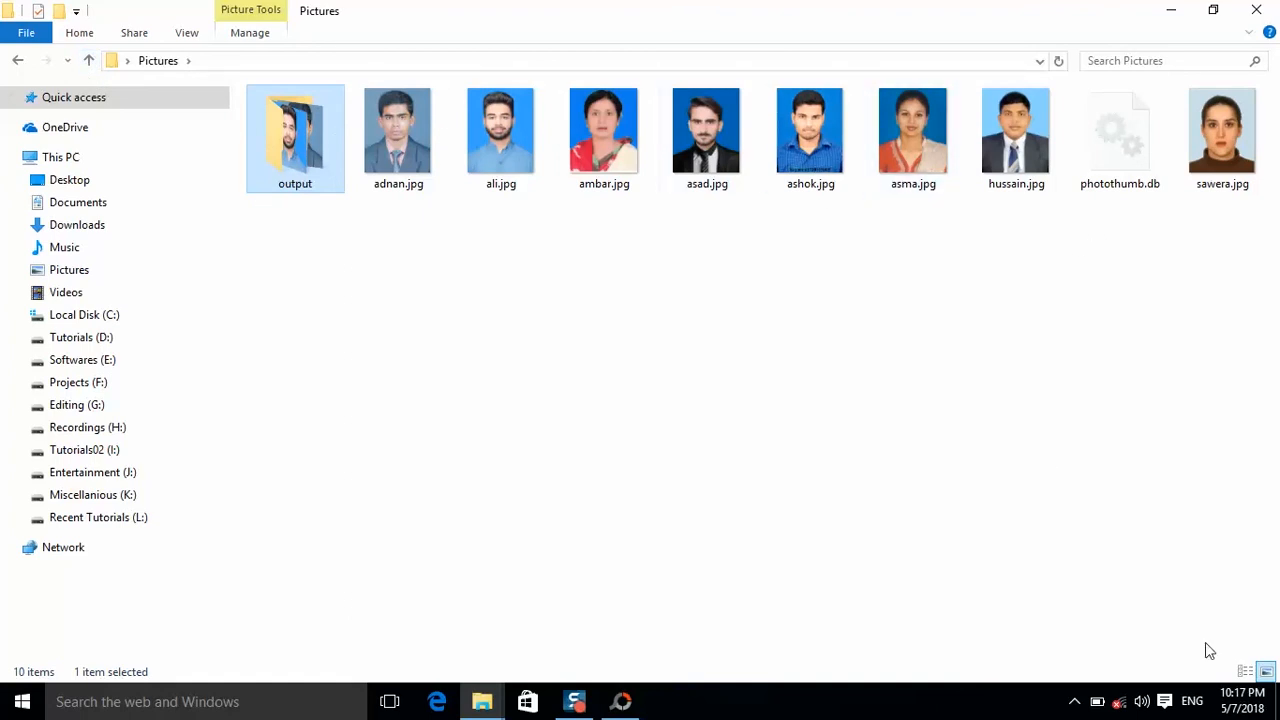
click(1245, 671)
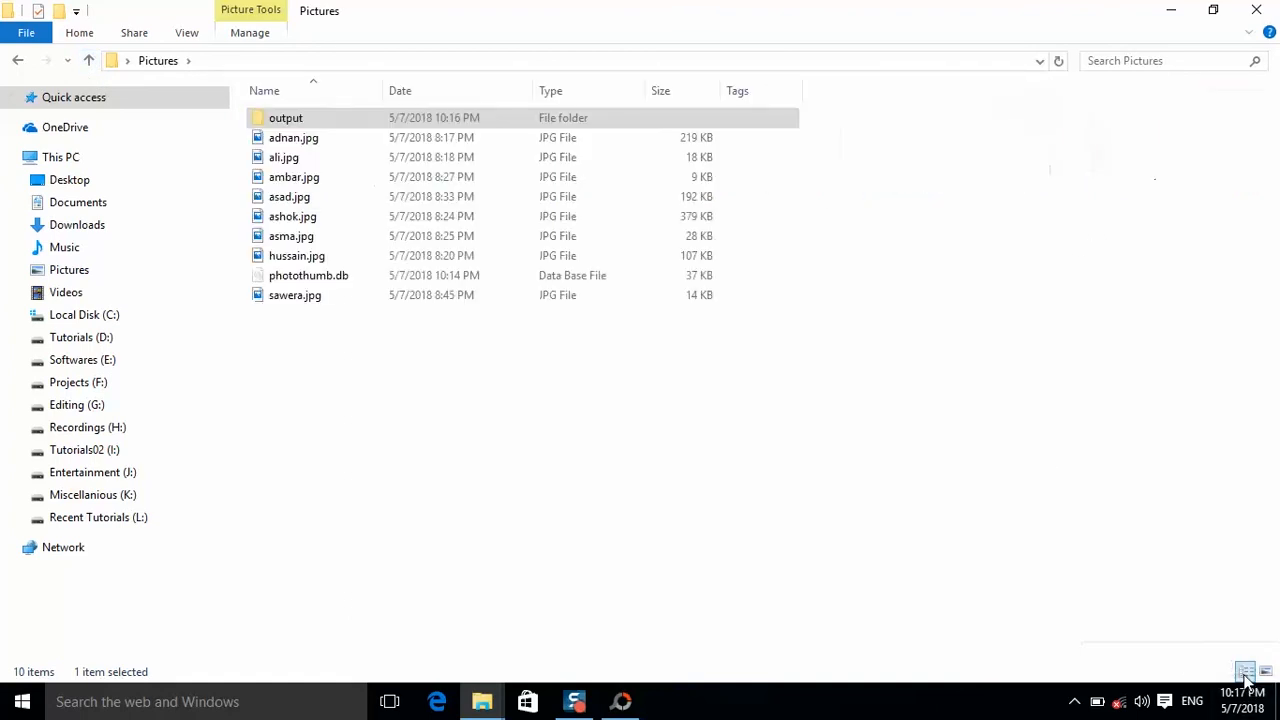